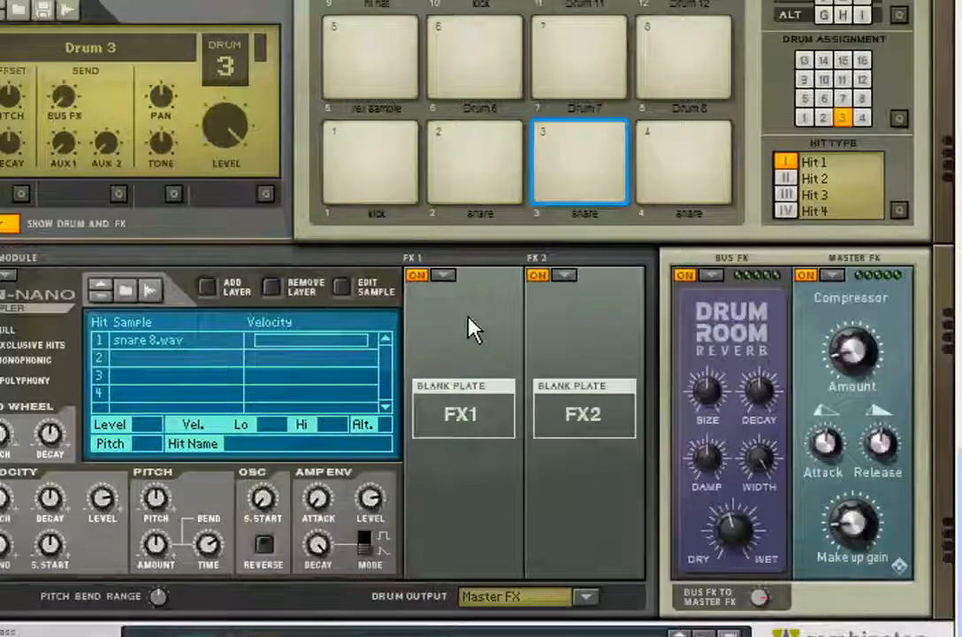
Review the finished Malström patch in the rack and add a new Malström Graintable Synthesizer below Combinator 2.
left_click(82, 532)
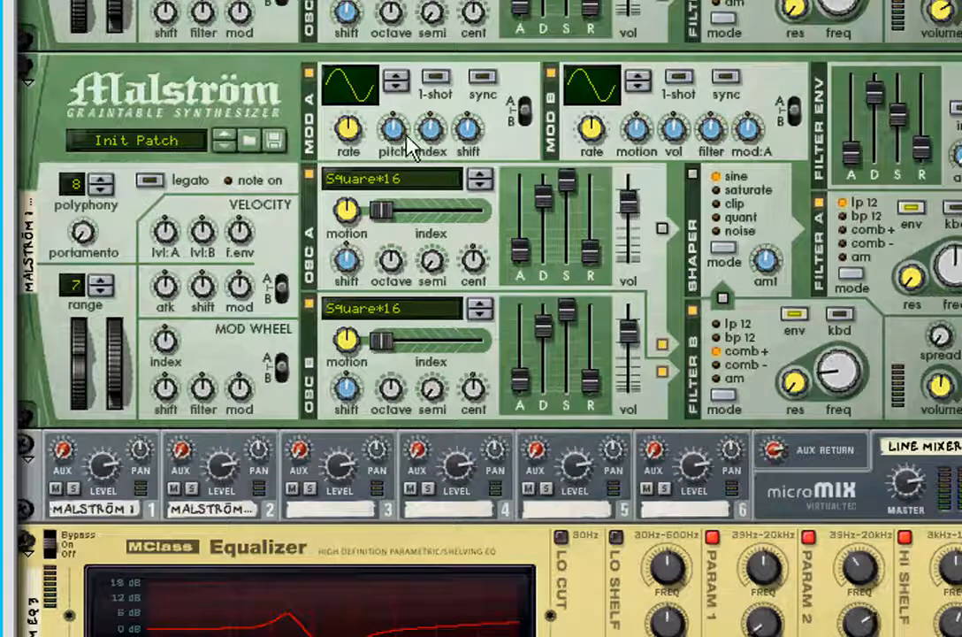
scroll(475, 11, "up", 2)
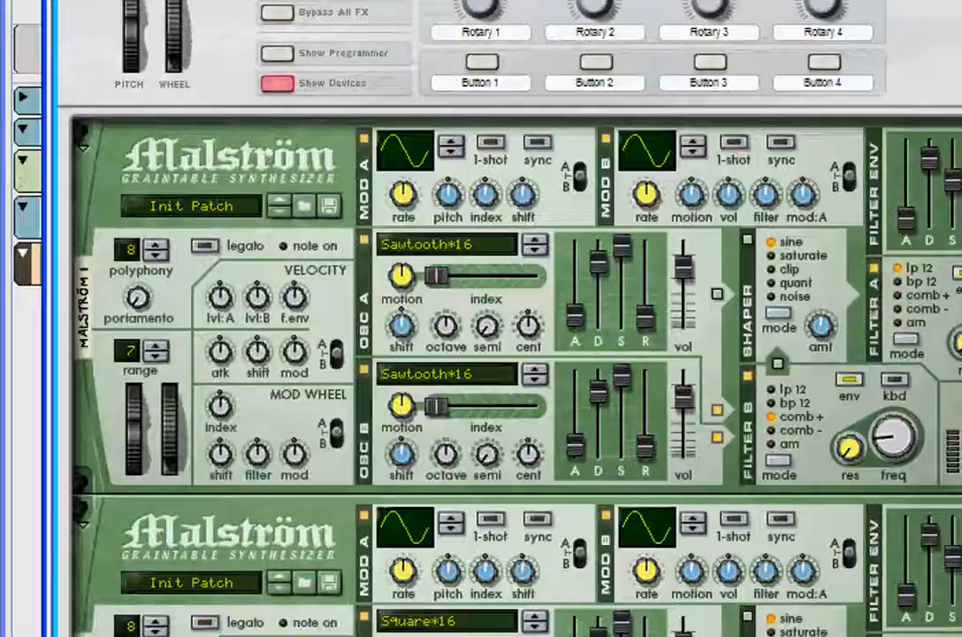
scroll(501, 566, "down", 10)
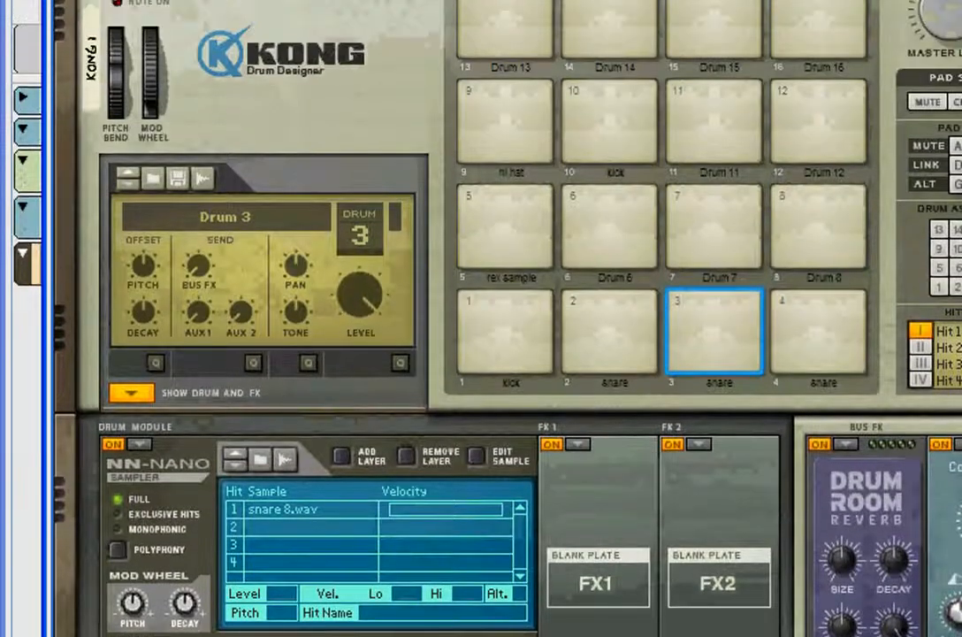
left_click(149, 2)
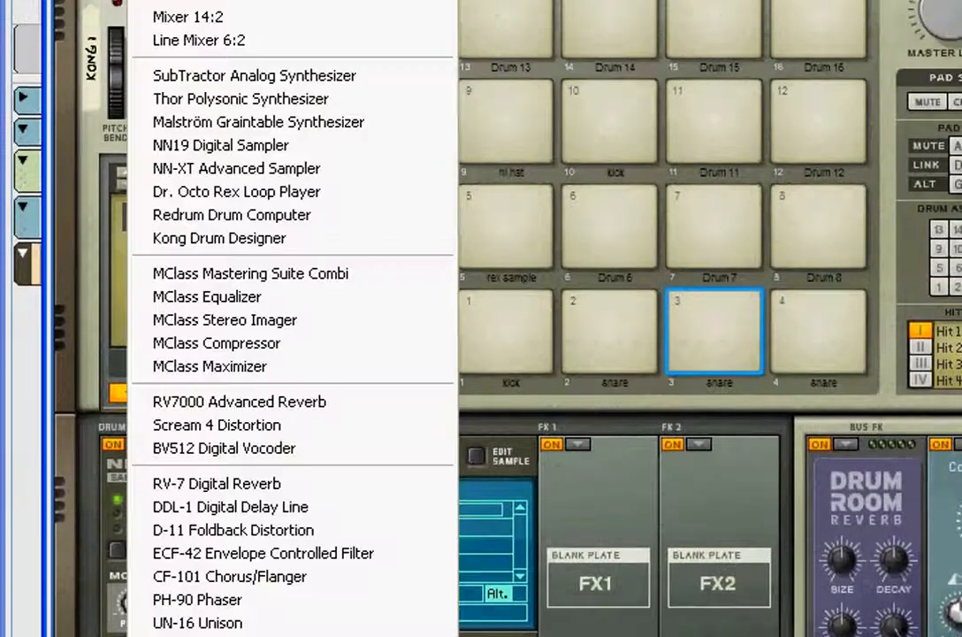
left_click(262, 123)
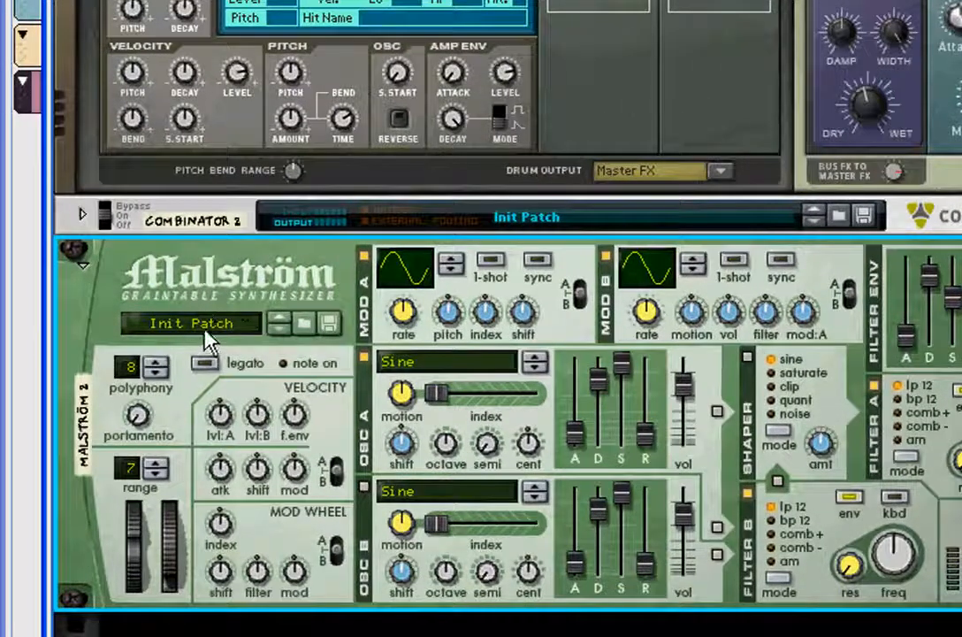
Set oscillator A of the new Malström to the Sawtooth*16 graintable.
left_click(534, 370)
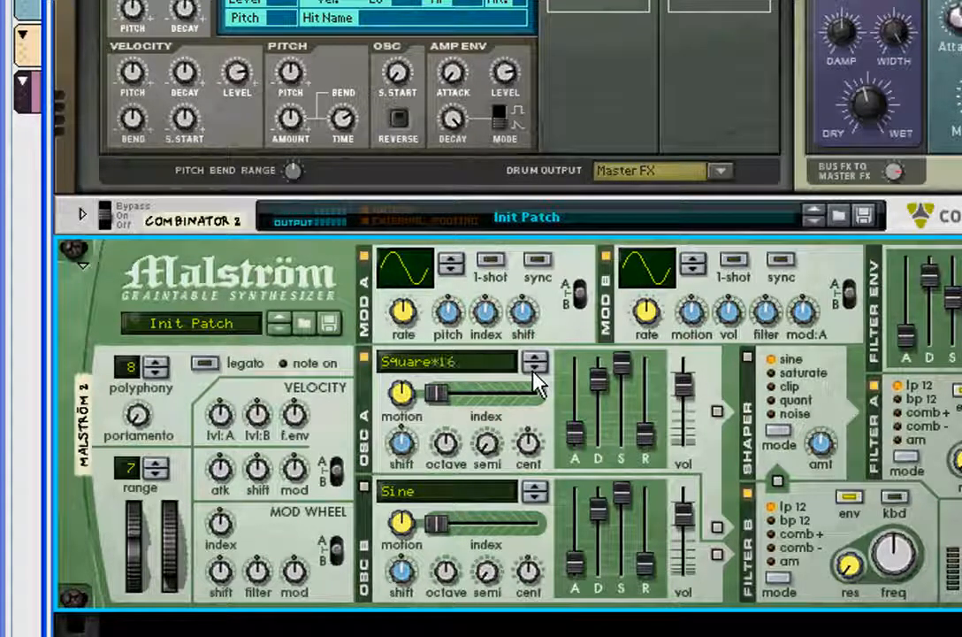
left_click(536, 367)
left_click(536, 354)
left_click(536, 355)
left_click(535, 369)
left_click(534, 370)
left_click(534, 369)
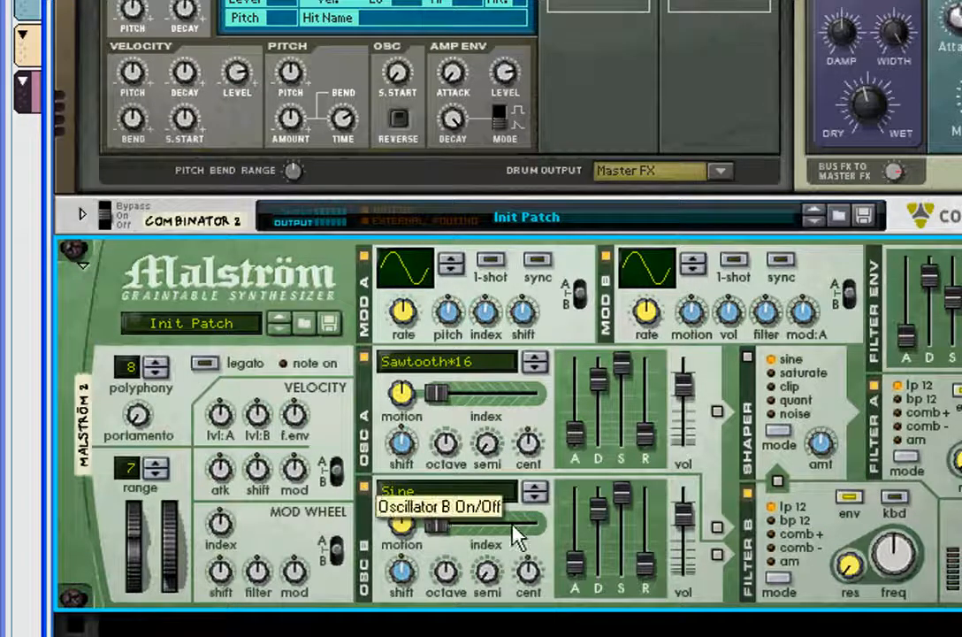
Turn on oscillator B of the Malström and set it to the Sawtooth*16 graintable.
left_click(536, 497)
left_click(536, 490)
left_click(536, 490)
left_click(535, 490)
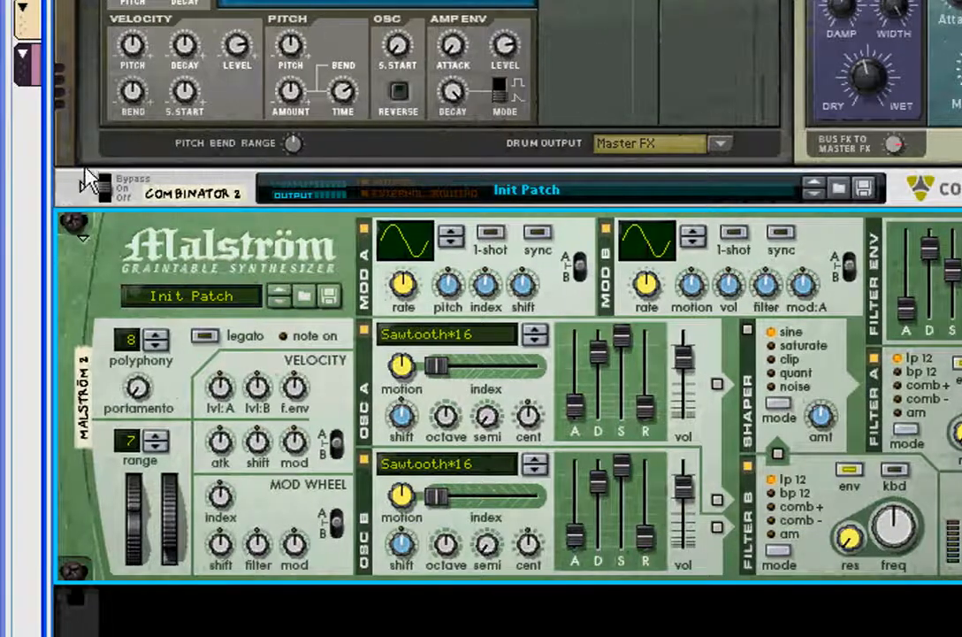
left_click(22, 124)
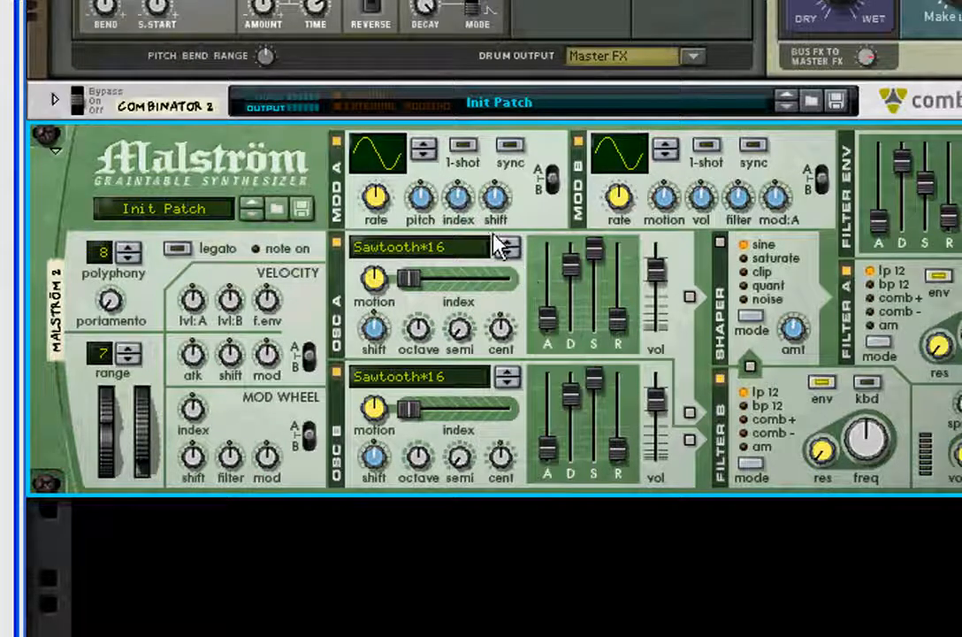
Route oscillators A and B into filter B, set that filter to comb + mode and lower its frequency.
left_click(689, 412)
left_click(689, 439)
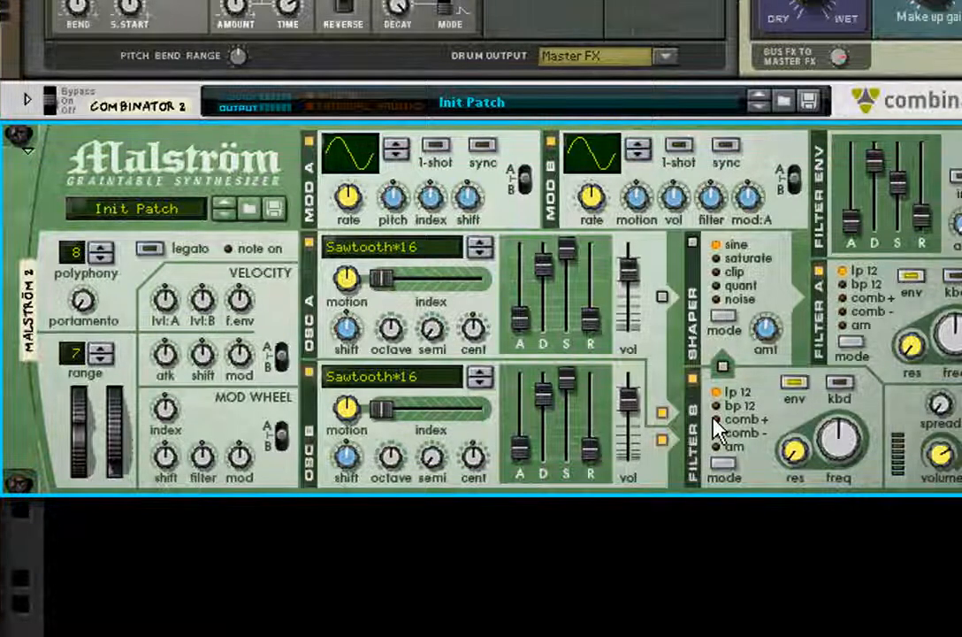
left_click(717, 419)
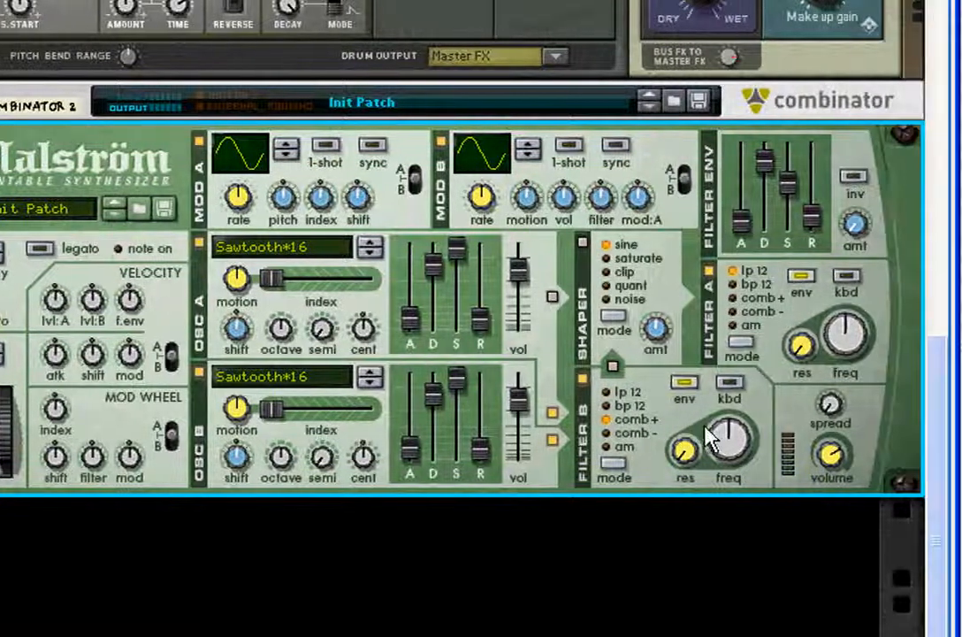
left_click_drag(722, 441, 723, 463)
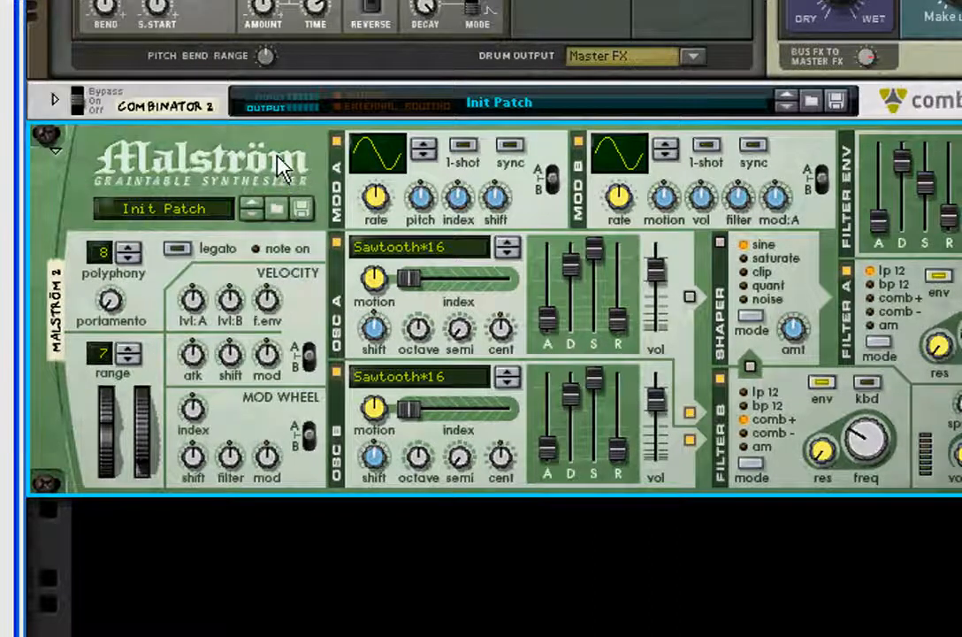
Combine the Malström into a new Combinator and paste a copy of the synthesizer below it inside that Combinator.
right_click(280, 161)
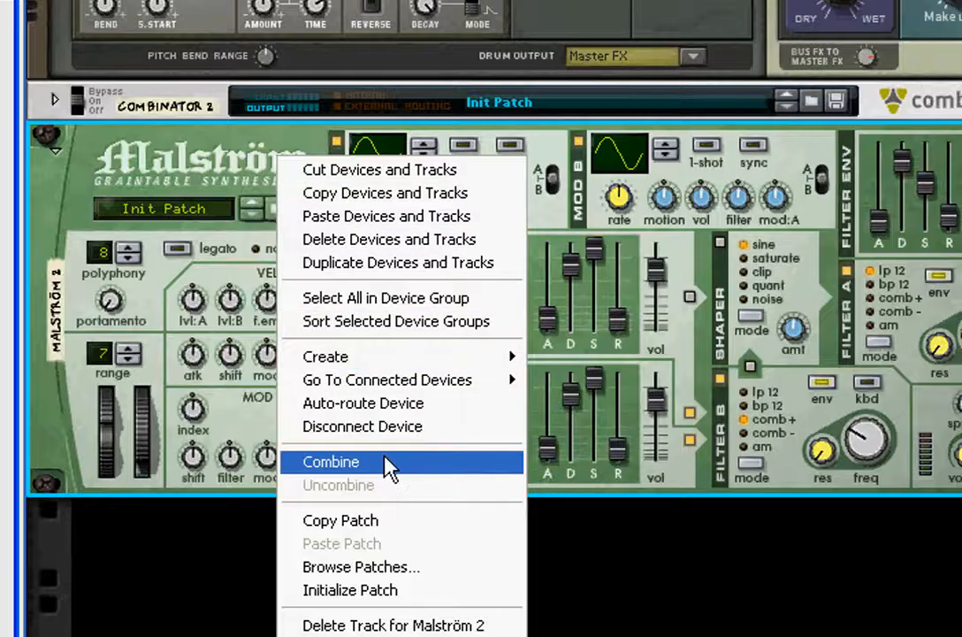
left_click(389, 463)
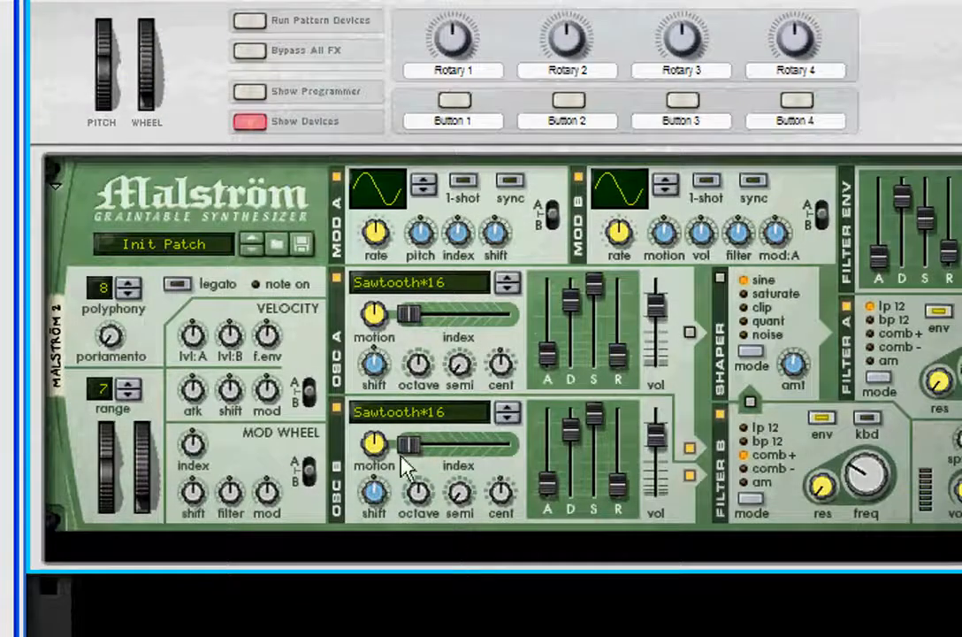
right_click(281, 193)
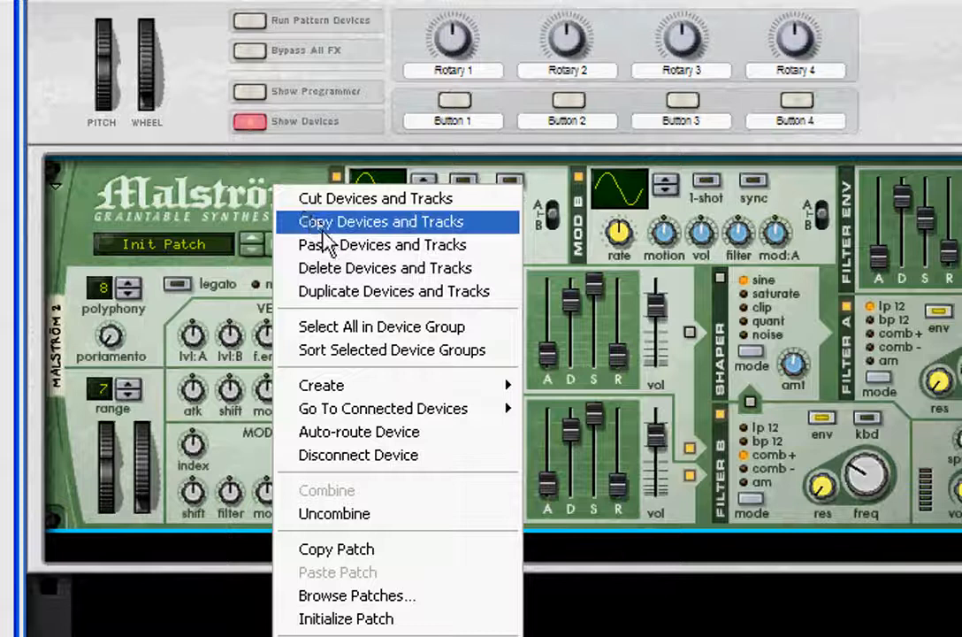
left_click(354, 232)
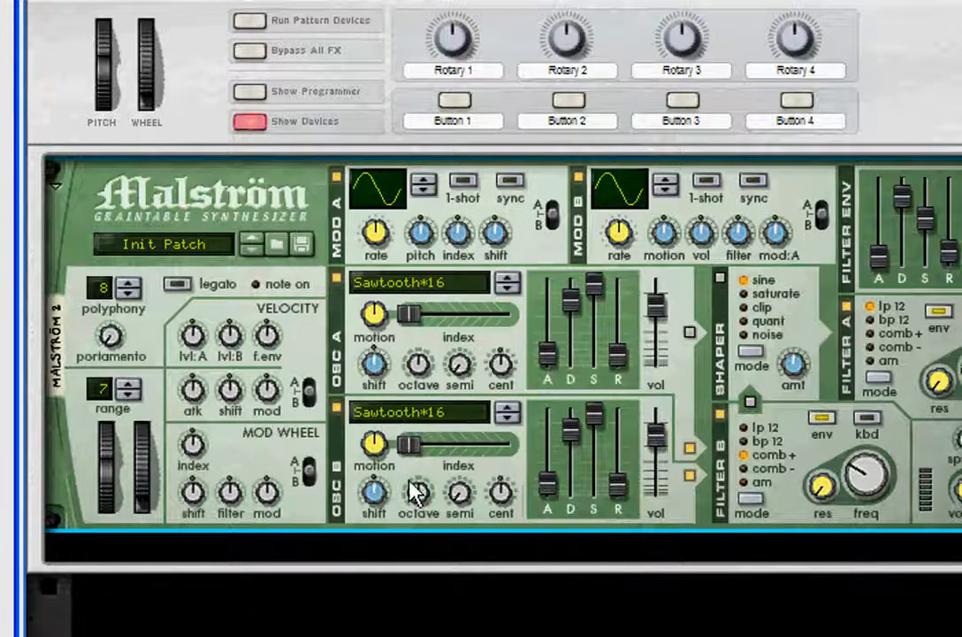
right_click(396, 536)
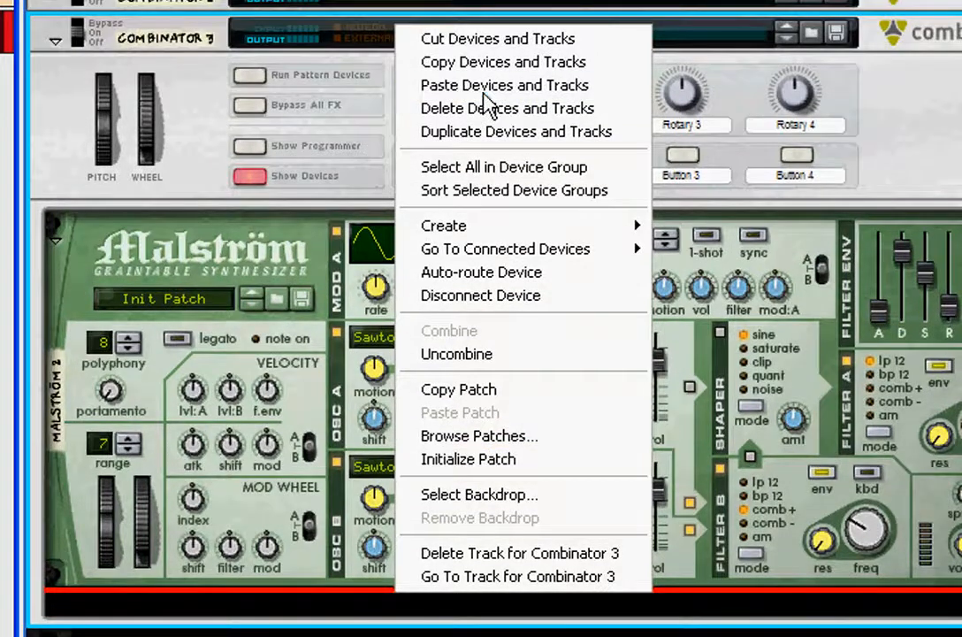
left_click(484, 79)
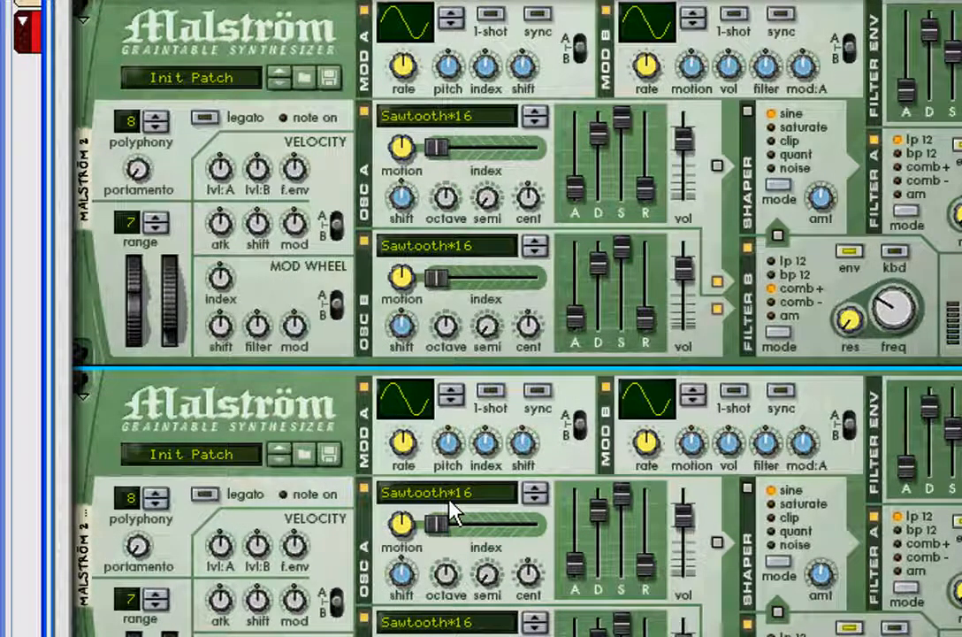
Set oscillators A and B of the copied Malström to the Square*16 graintable.
left_click(541, 500)
left_click(541, 501)
left_click(541, 500)
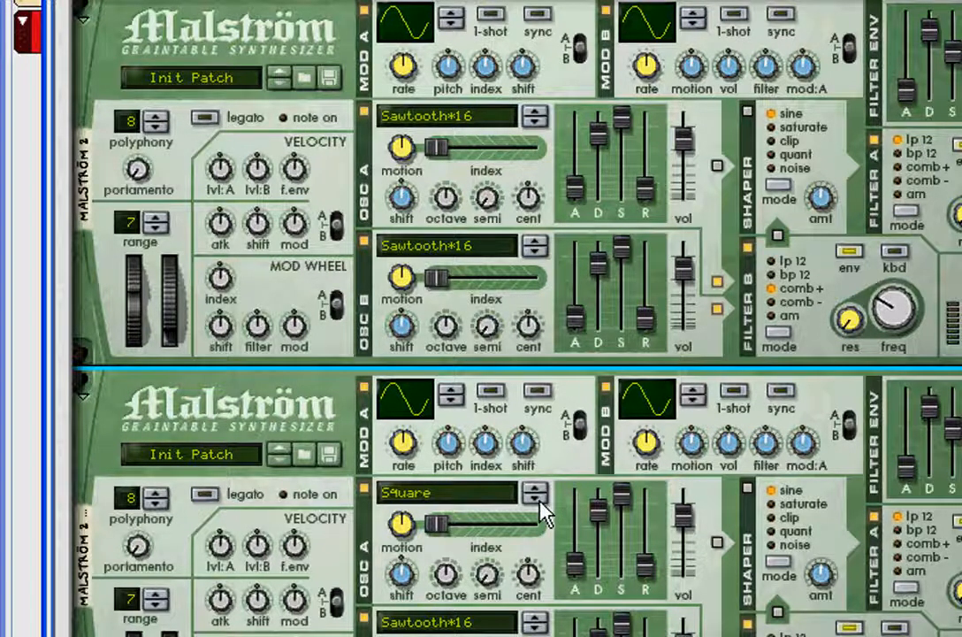
scroll(541, 559, "down", 3)
left_click(535, 546)
left_click(535, 545)
left_click(535, 545)
left_click(535, 546)
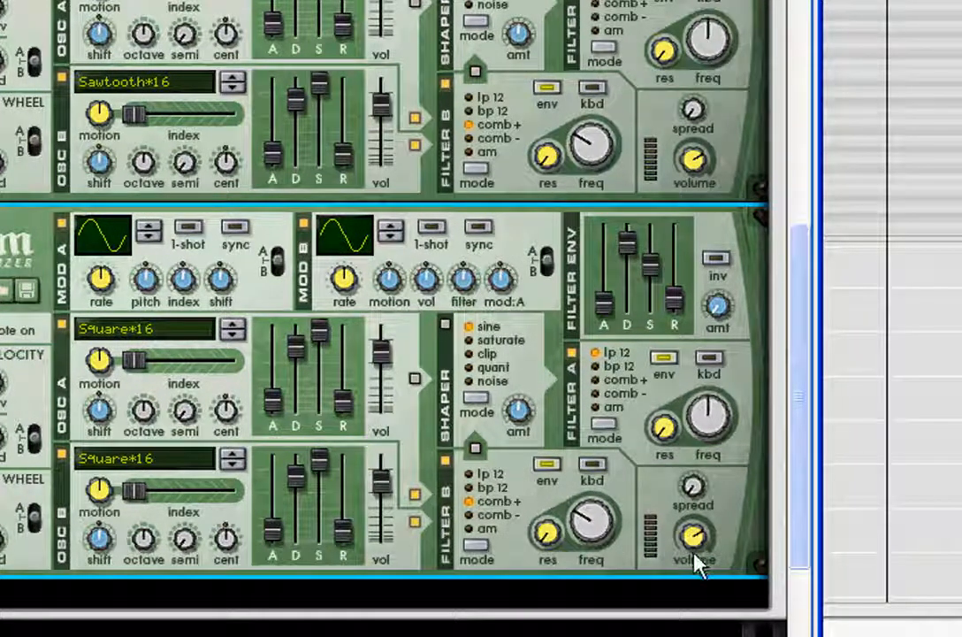
Add a Line Mixer 6:2 inside Combinator 3.
mouse_move(697, 563)
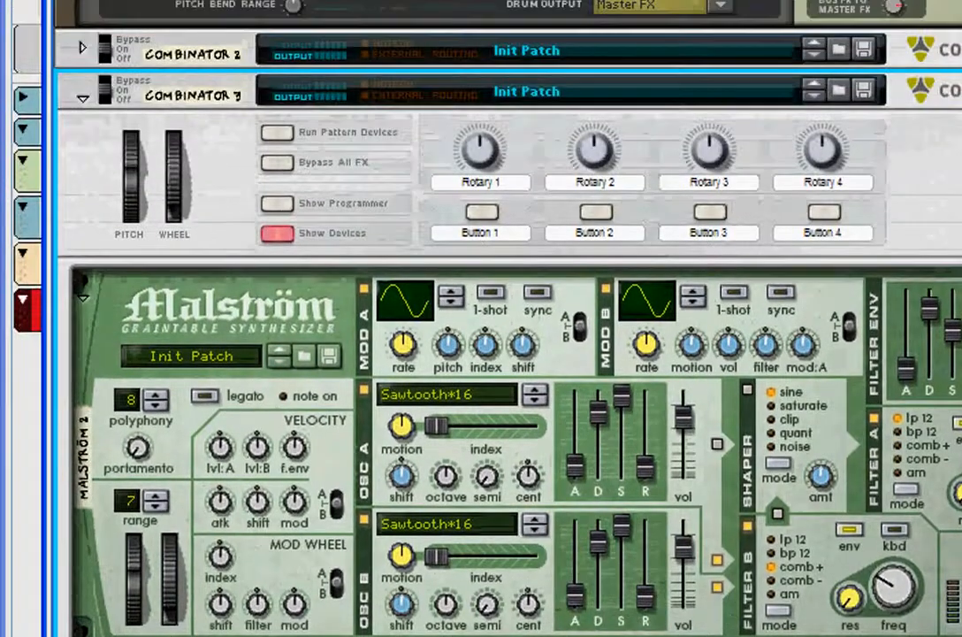
left_click(149, 2)
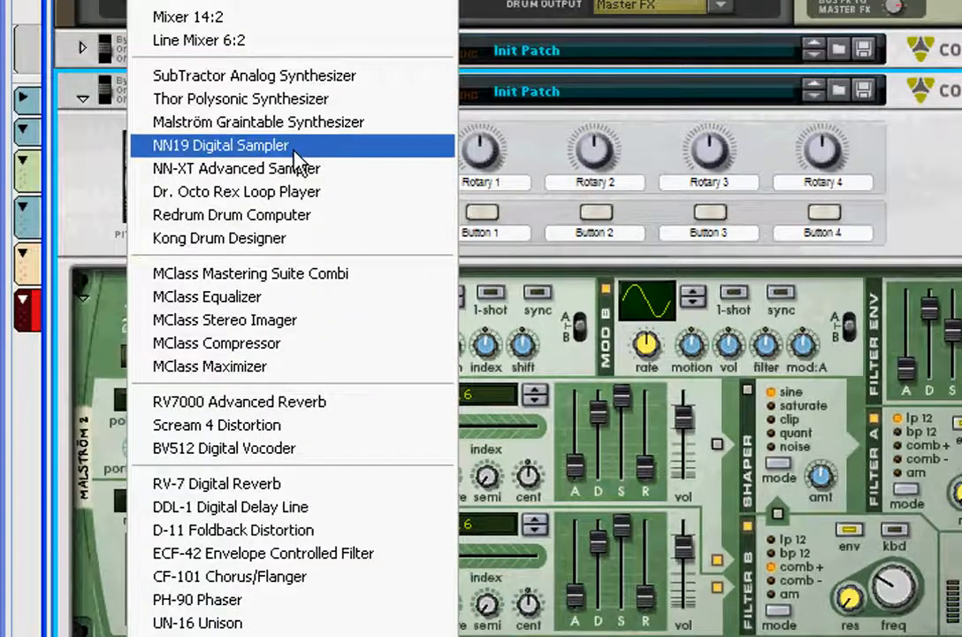
left_click(287, 46)
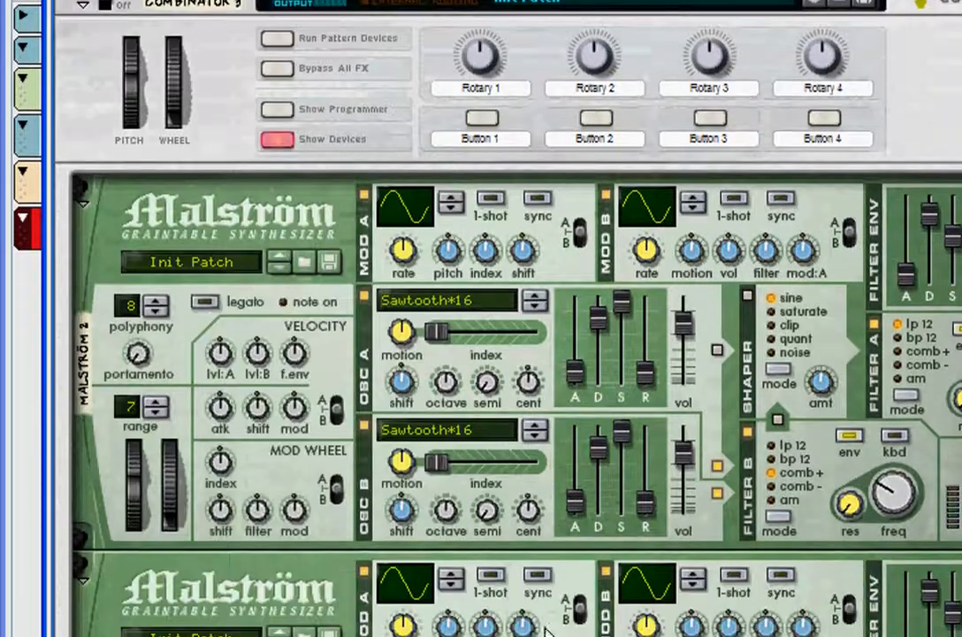
Flip the rack and cable the stereo main outputs of the two Malströms into line mixer channels 1 and 2.
key("Tab")
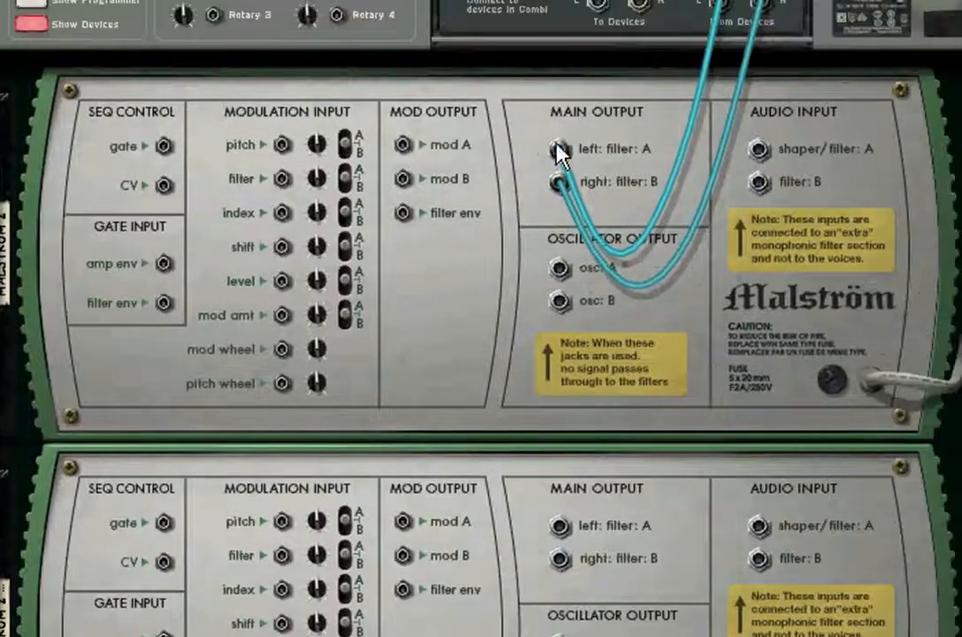
left_click_drag(587, 66, 607, 208)
left_click_drag(581, 292, 136, 608)
left_click_drag(642, 275, 249, 607)
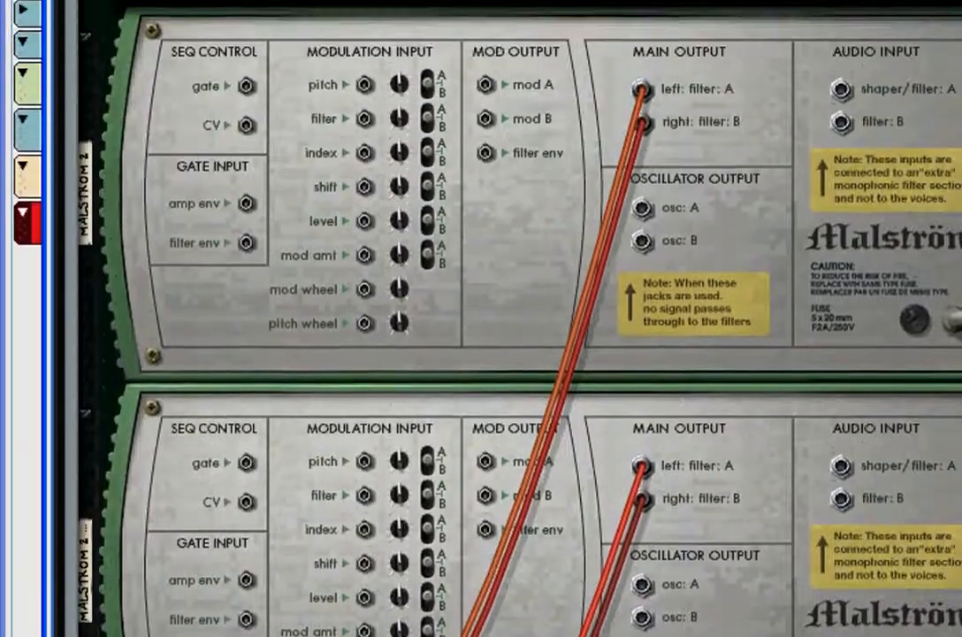
Add a Scream 4 Distortion on the line mixer's aux send and return.
left_click(149, 3)
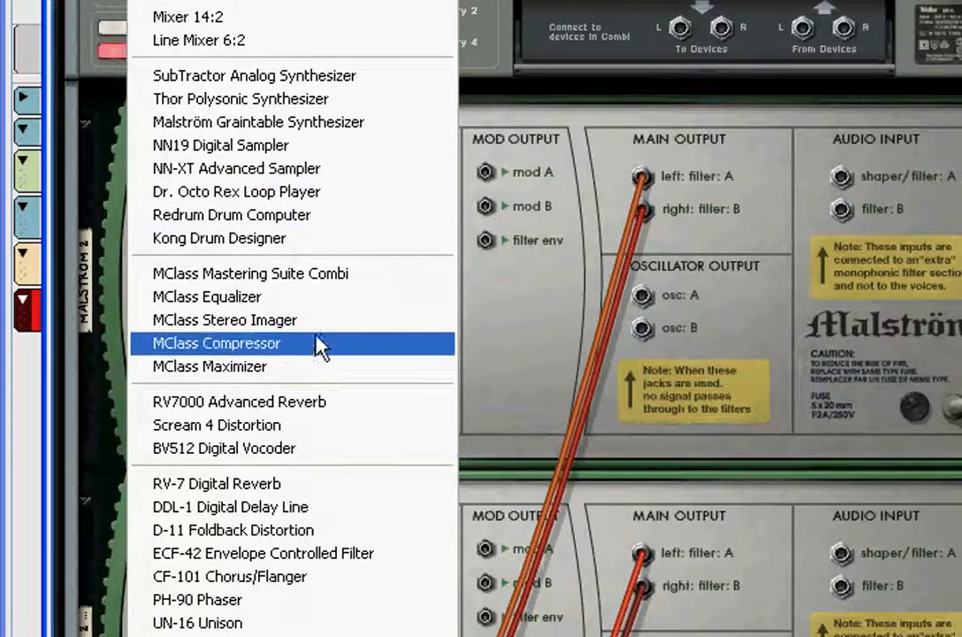
left_click(333, 432)
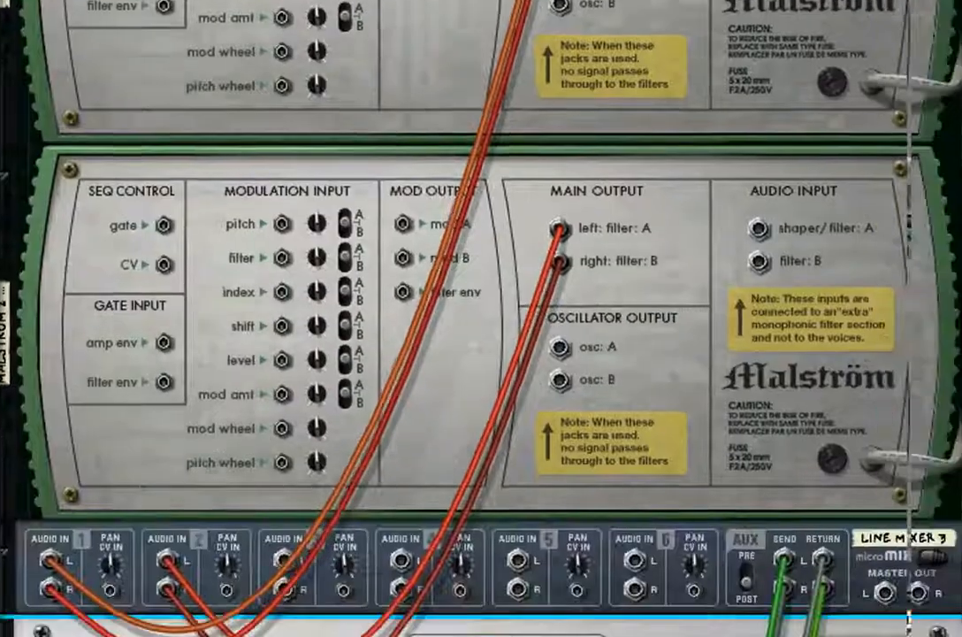